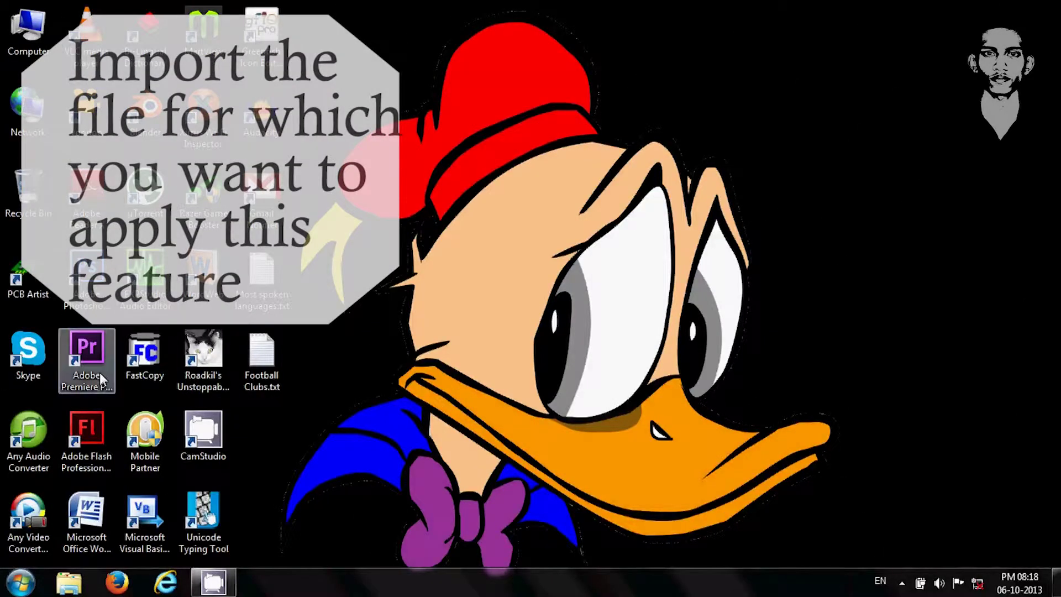
# - Launch Adobe Premiere Pro CS6 from its desktop shortcut
pyautogui.click(99, 373)
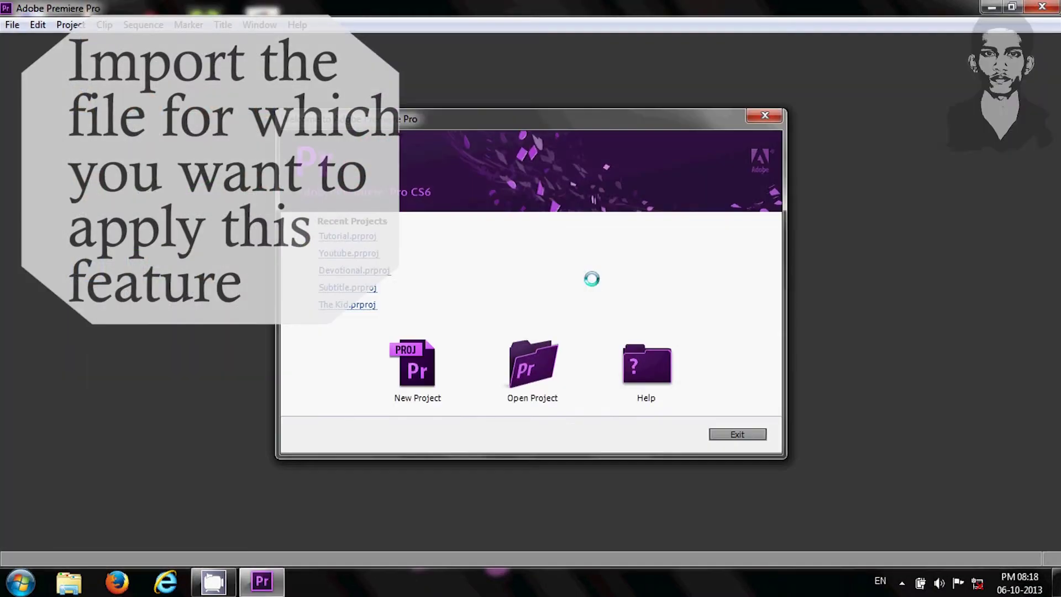
# - Create the project 'Tutorial-Advanced Time Remapping' with a default-preset Sequence 01
pyautogui.click(431, 363)
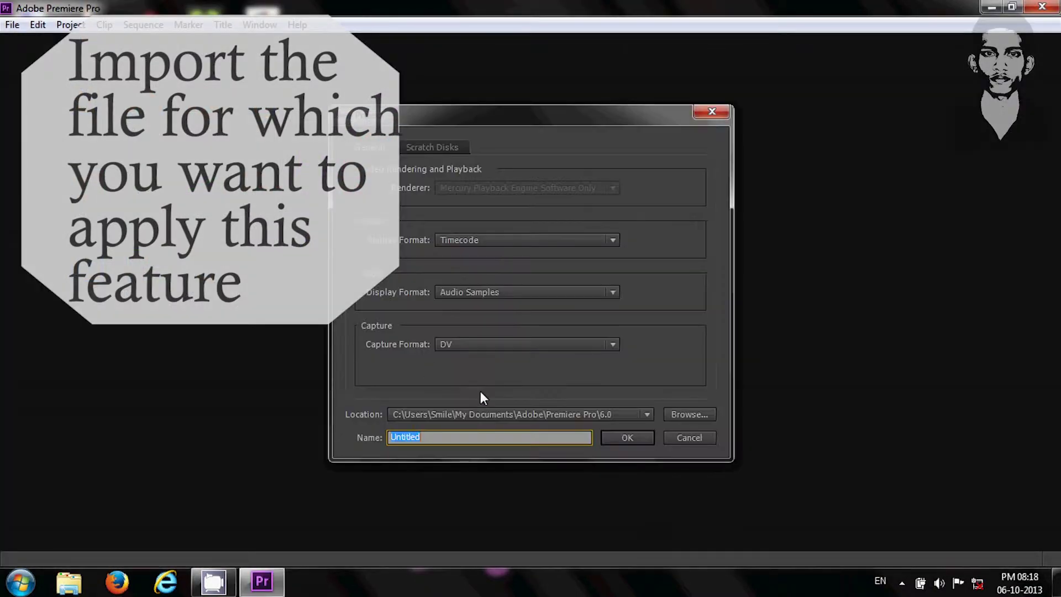
pyautogui.write('Tutorial-Advanc')
pyautogui.write('ed Time Remapping')
pyautogui.click(625, 438)
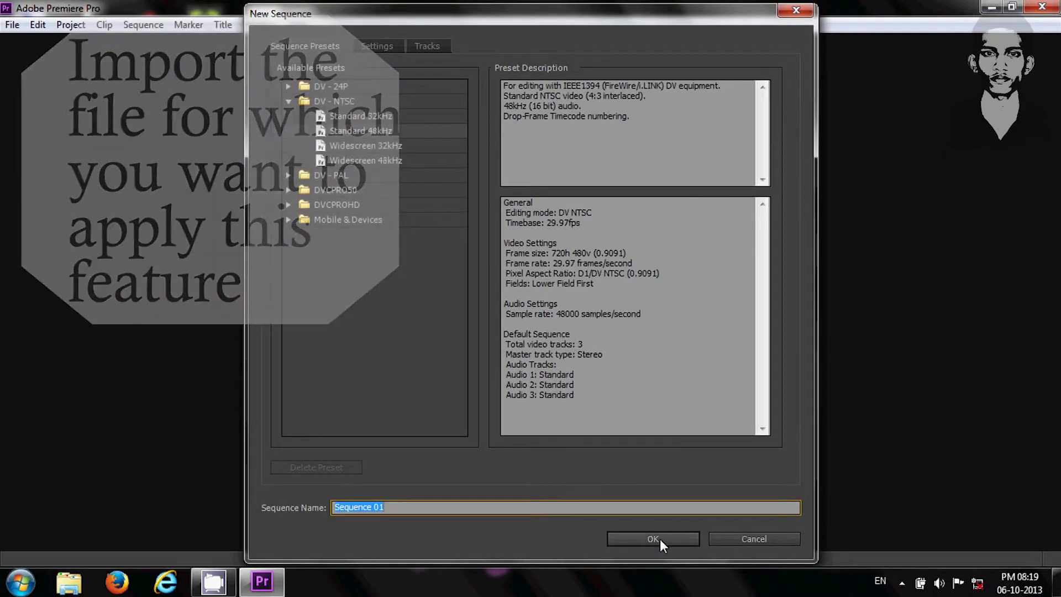
pyautogui.click(652, 538)
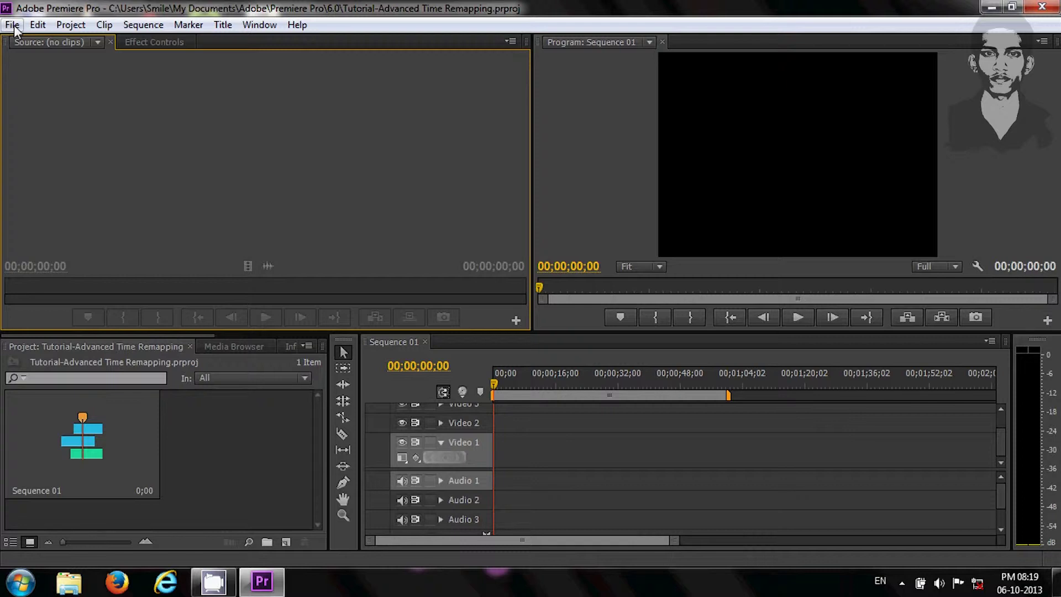
# - Import Sample.mp4 from Local Disk (F:) into the project
pyautogui.click(13, 25)
pyautogui.click(58, 356)
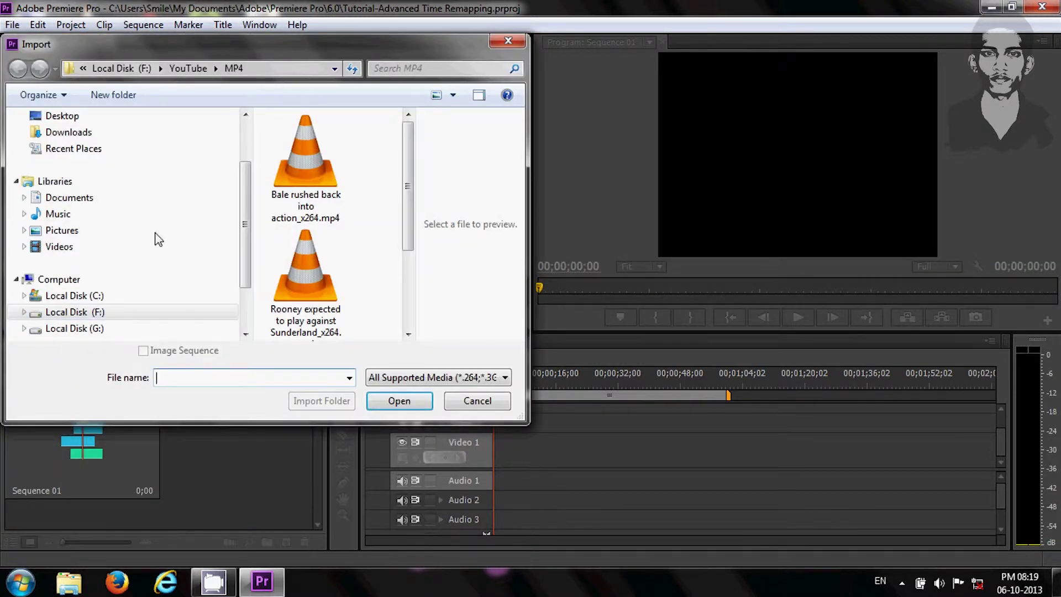
pyautogui.moveTo(244, 238); pyautogui.dragTo(244, 270)
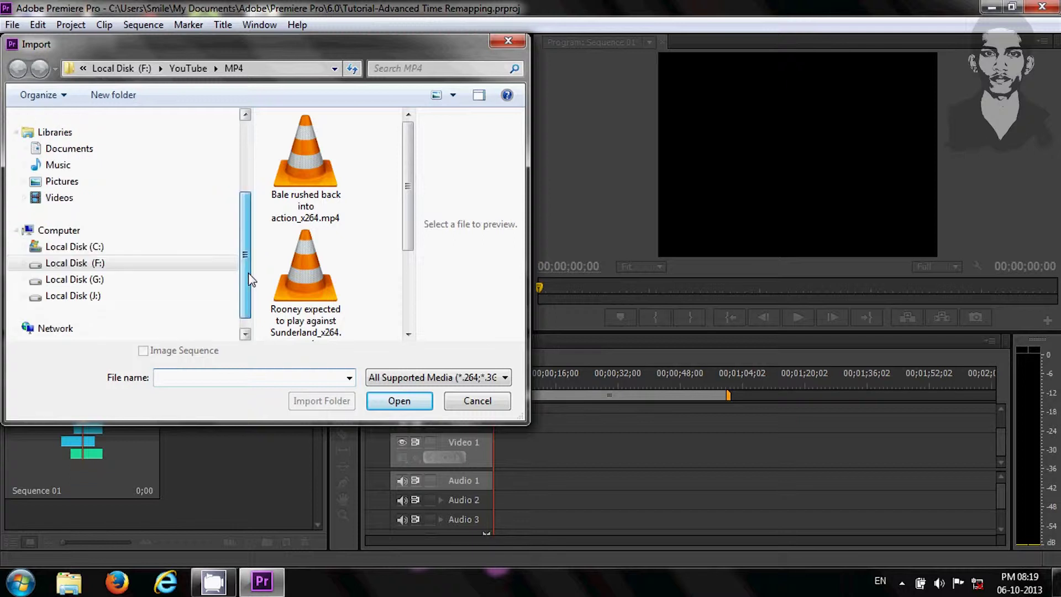
pyautogui.click(100, 269)
pyautogui.moveTo(408, 184); pyautogui.dragTo(421, 307)
pyautogui.click(309, 270)
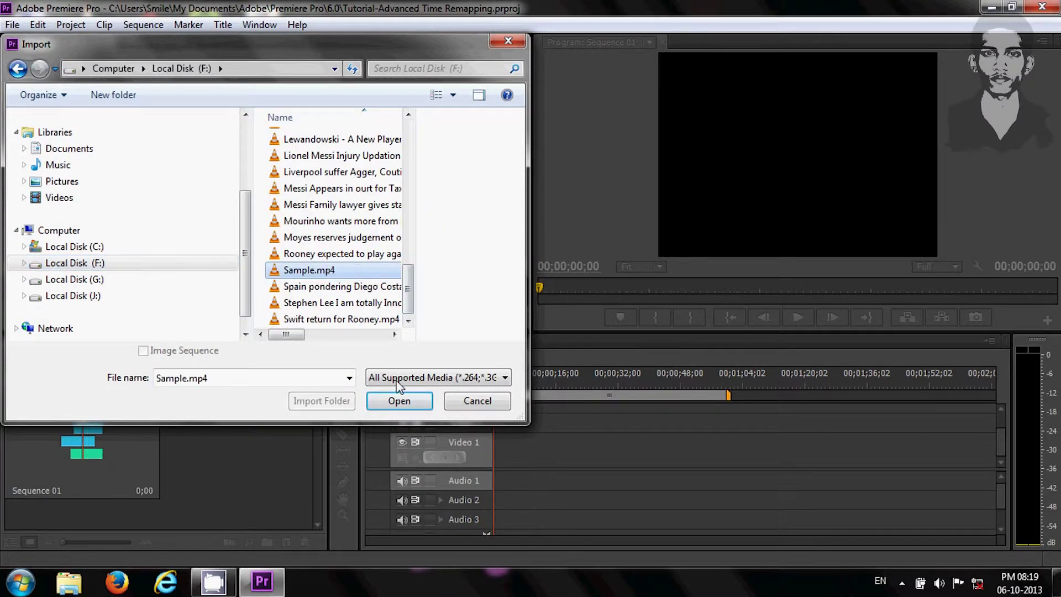
pyautogui.click(409, 400)
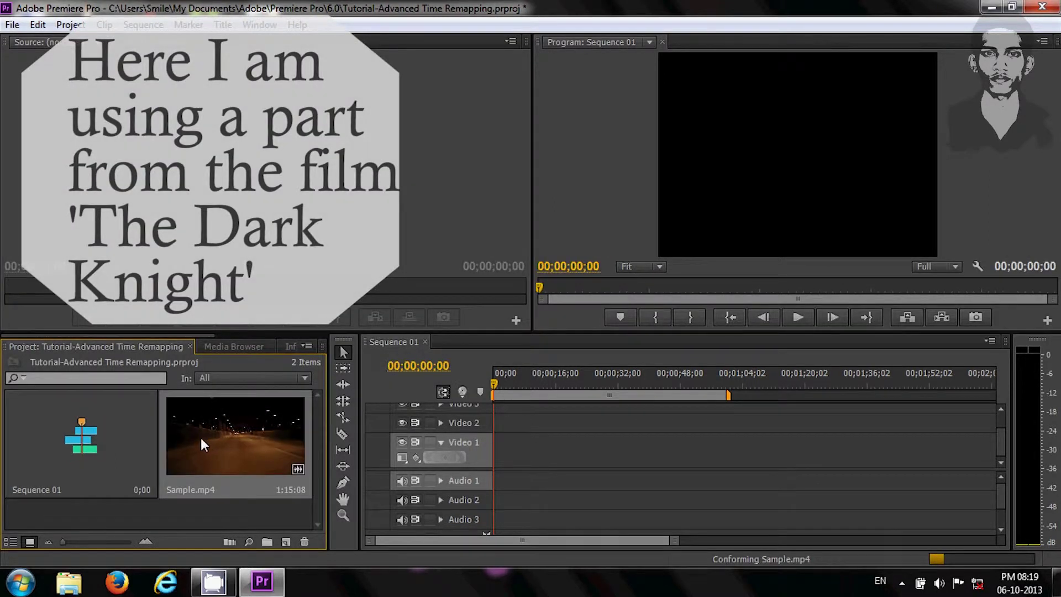
# - Place Sample.mp4 in Sequence 01, match the sequence settings to it, preview, and rewind
pyautogui.moveTo(224, 441); pyautogui.dragTo(502, 454)
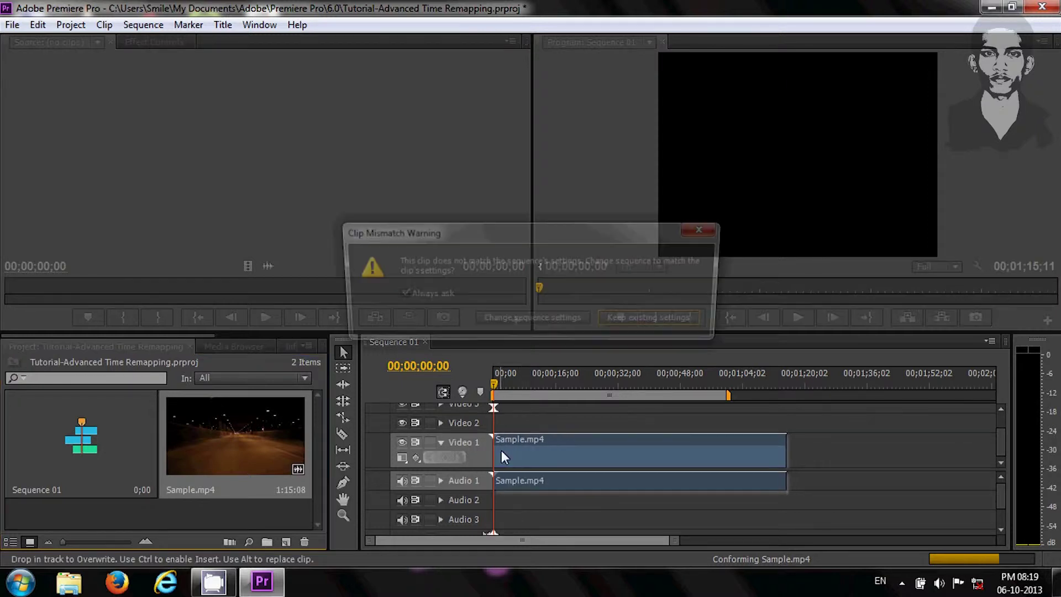
pyautogui.click(523, 321)
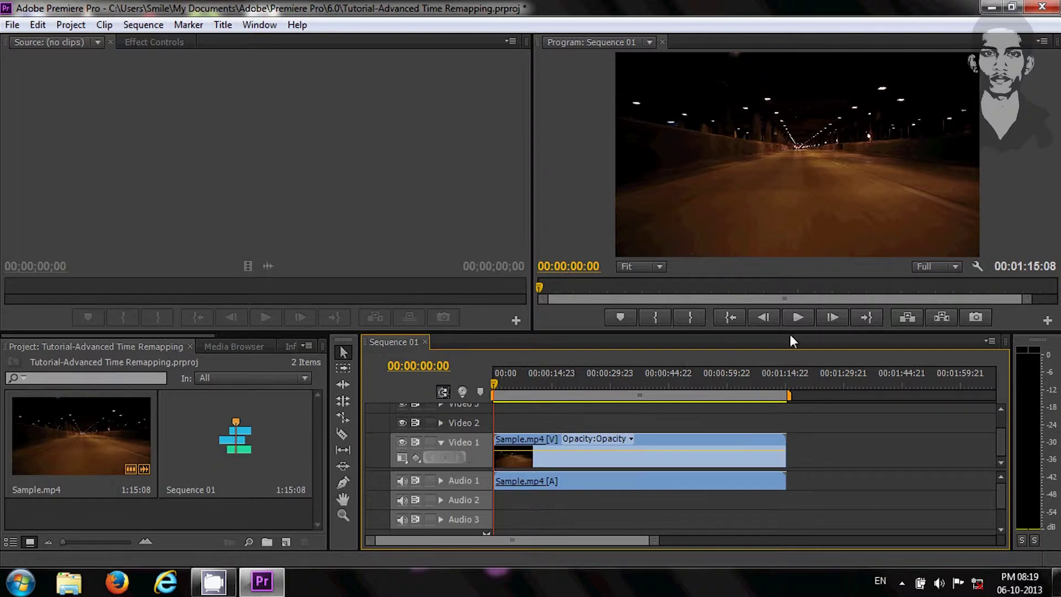
pyautogui.click(795, 316)
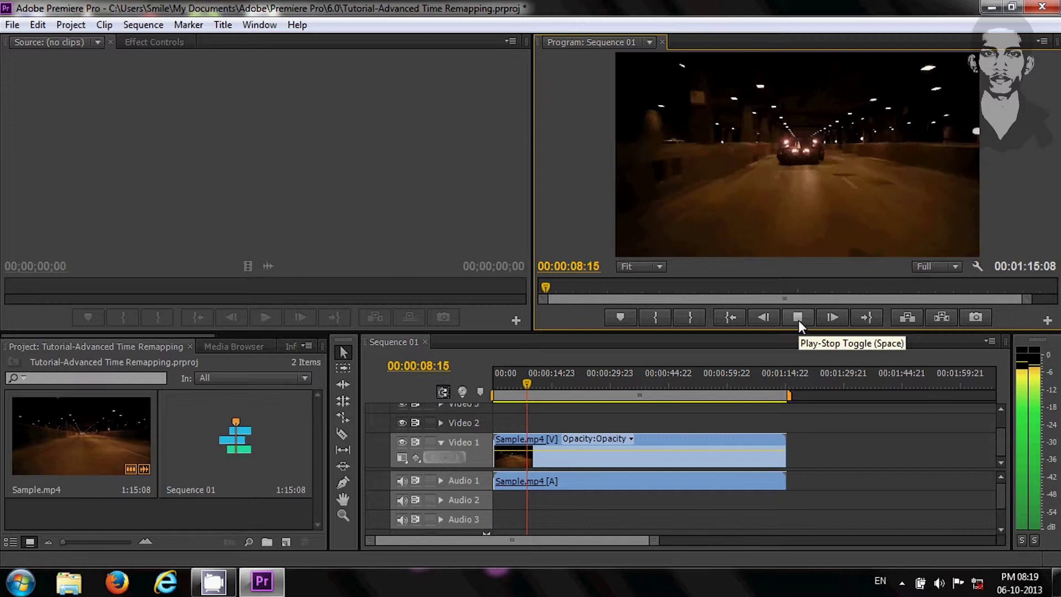
pyautogui.click(798, 320)
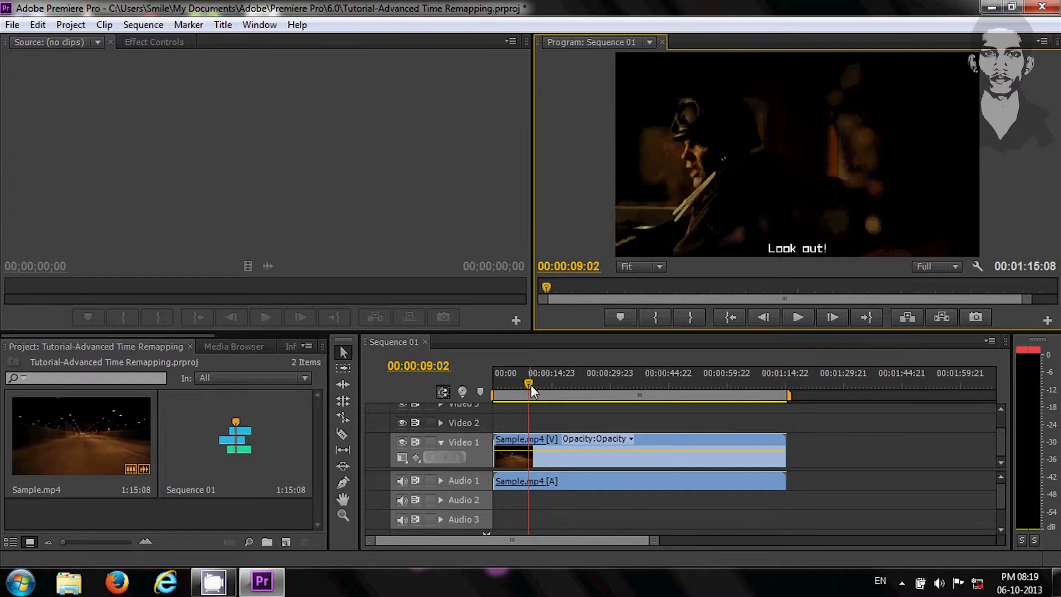
pyautogui.moveTo(531, 384); pyautogui.dragTo(493, 388)
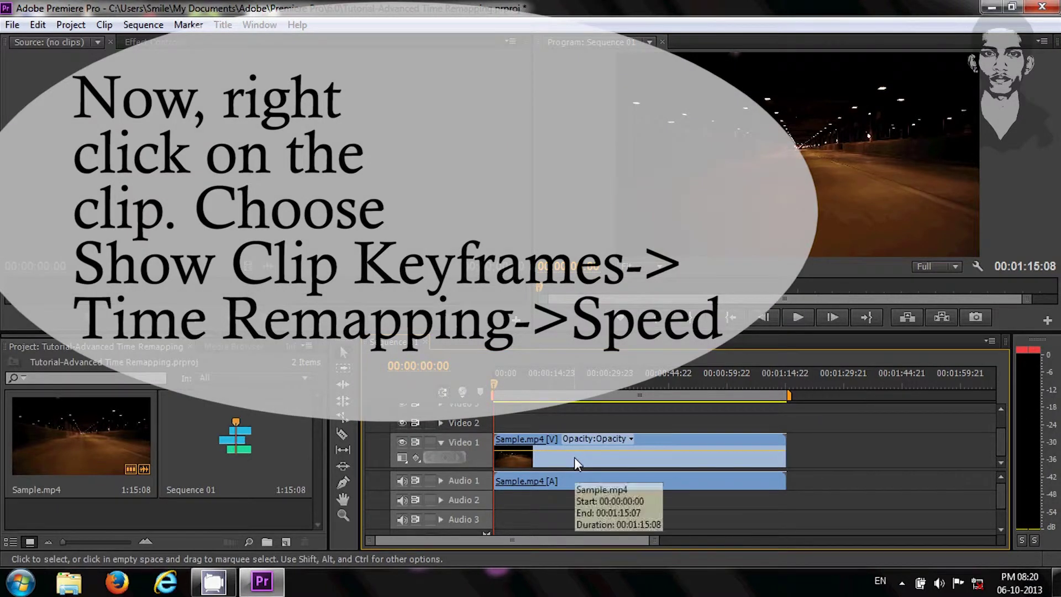
# - Show the Time Remapping > Speed keyframe line on the Sample.mp4 clip in Video 1
pyautogui.rightClick(574, 459)
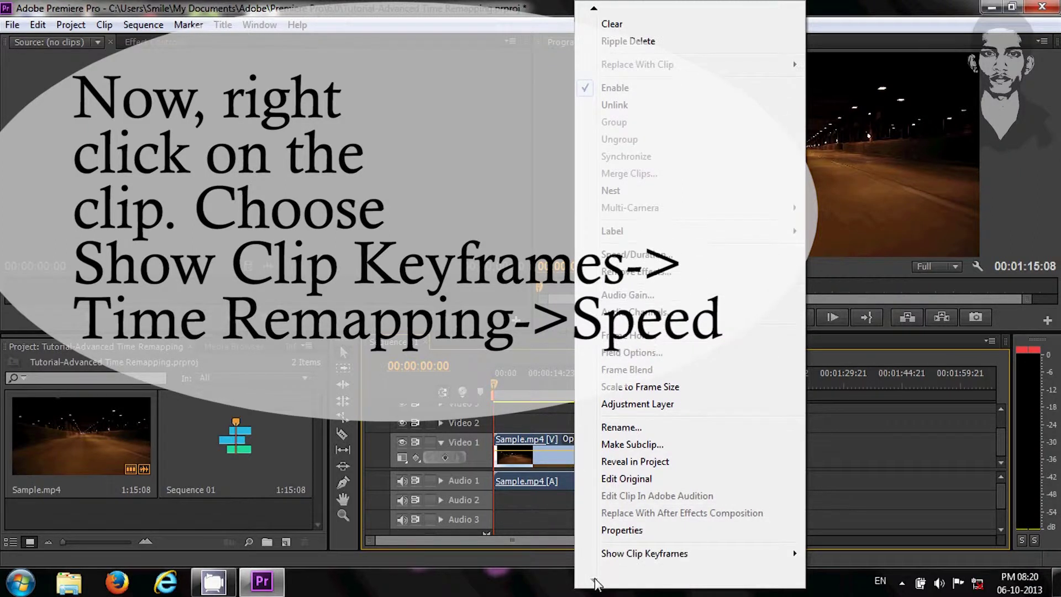
pyautogui.moveTo(629, 557)
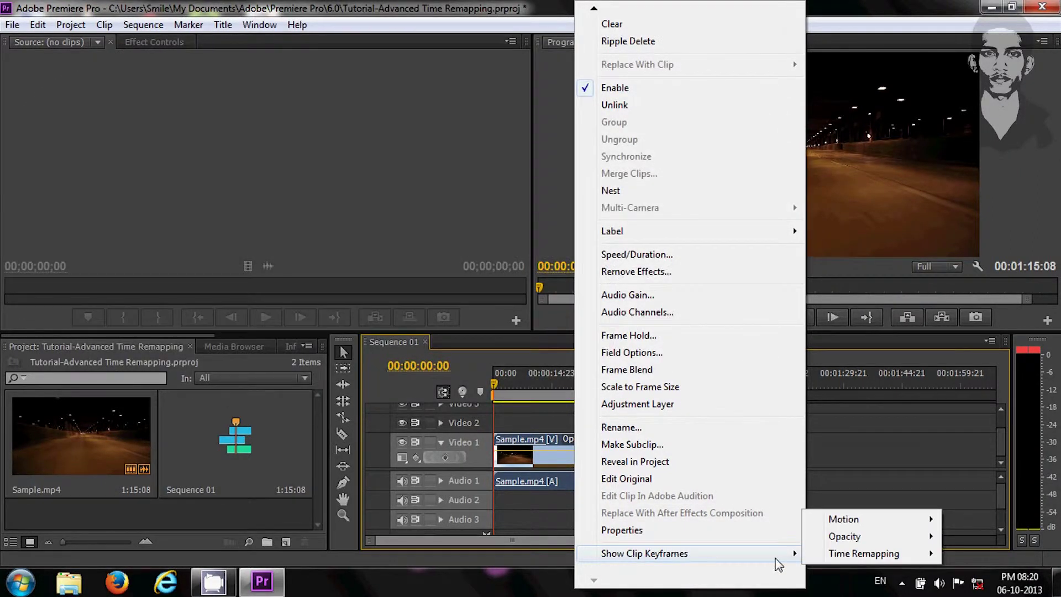
pyautogui.moveTo(833, 554)
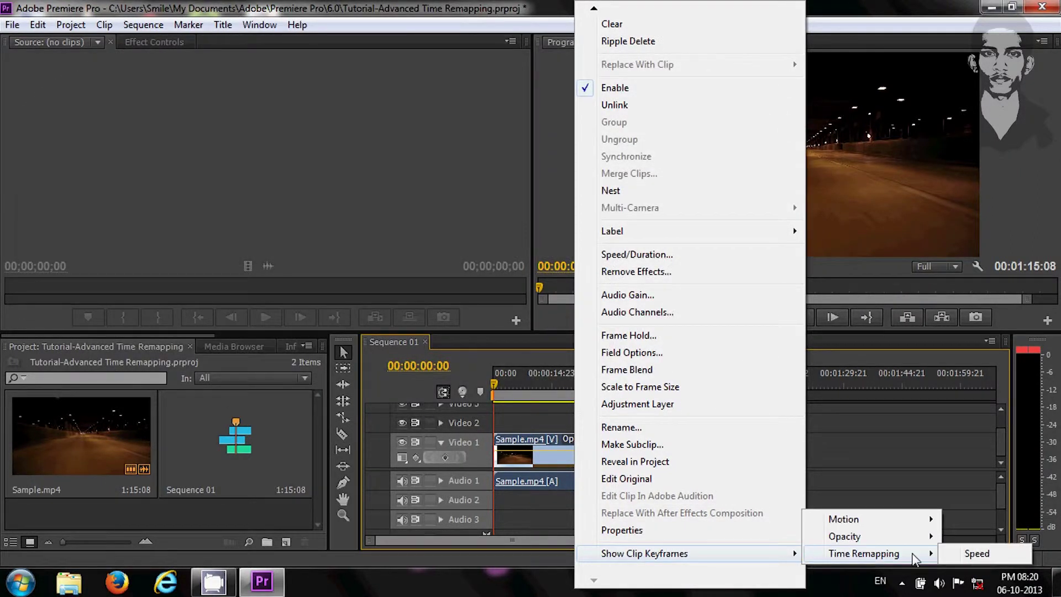
pyautogui.click(976, 554)
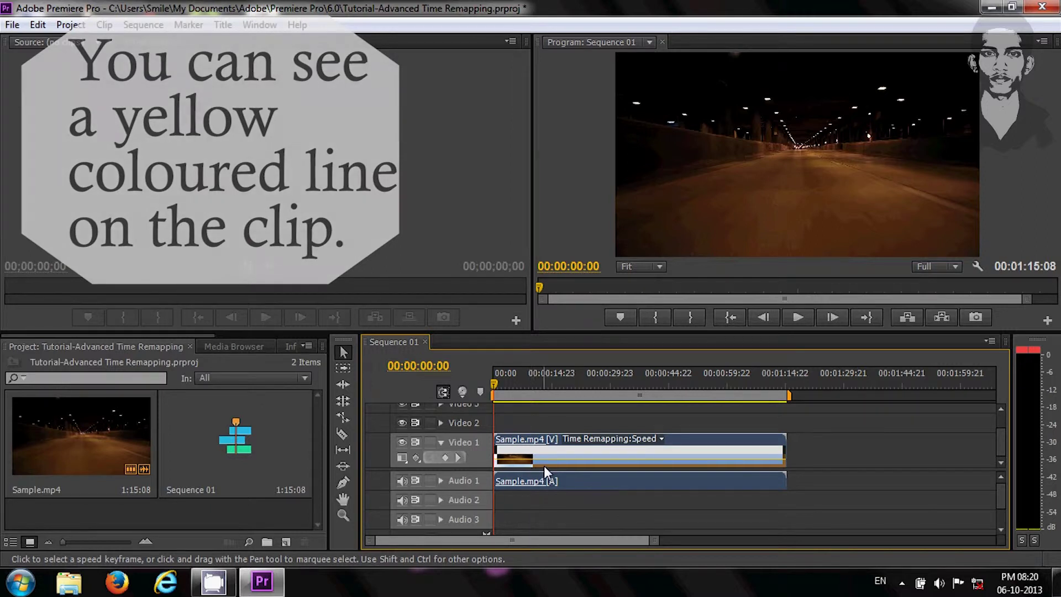
pyautogui.moveTo(539, 461)
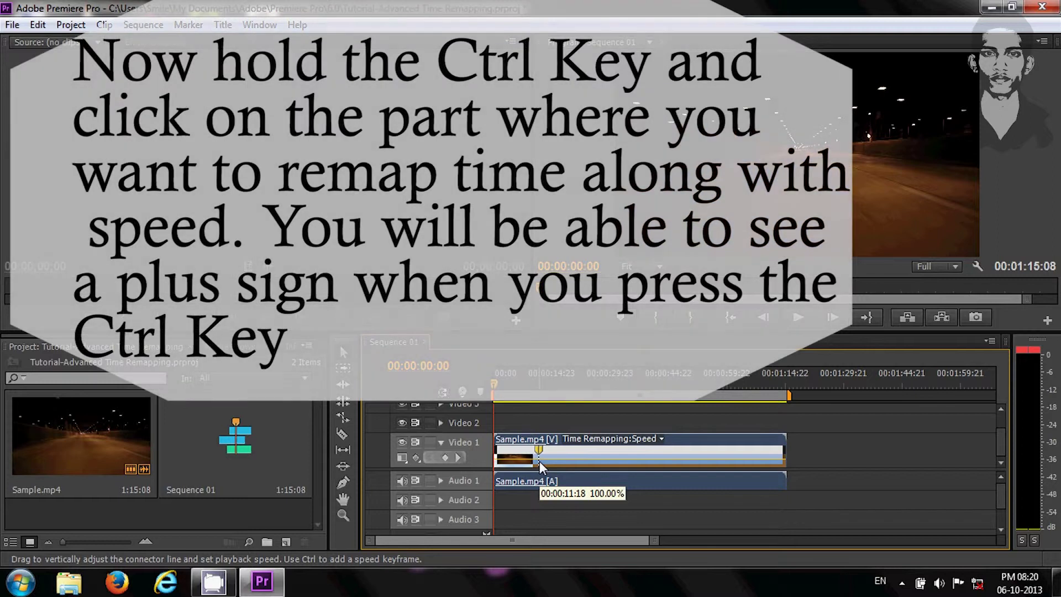
# - Add speed keyframes on Sample.mp4, raise the speed between them, and preview the fast motion
pyautogui.keyDown('ctrl'); pyautogui.click(623, 463); pyautogui.keyUp('ctrl')
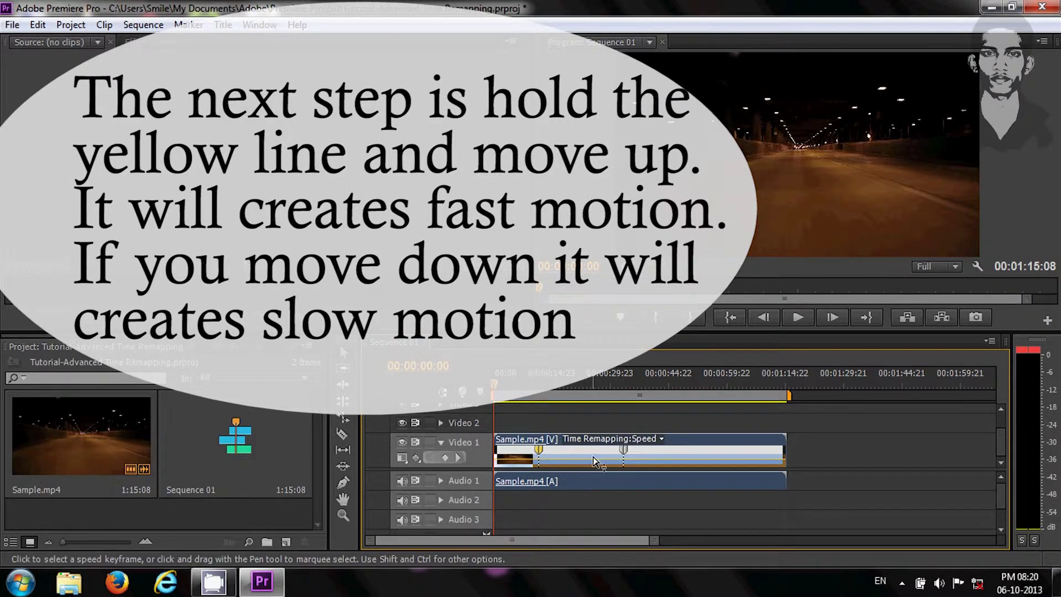
pyautogui.moveTo(592, 463); pyautogui.dragTo(591, 459)
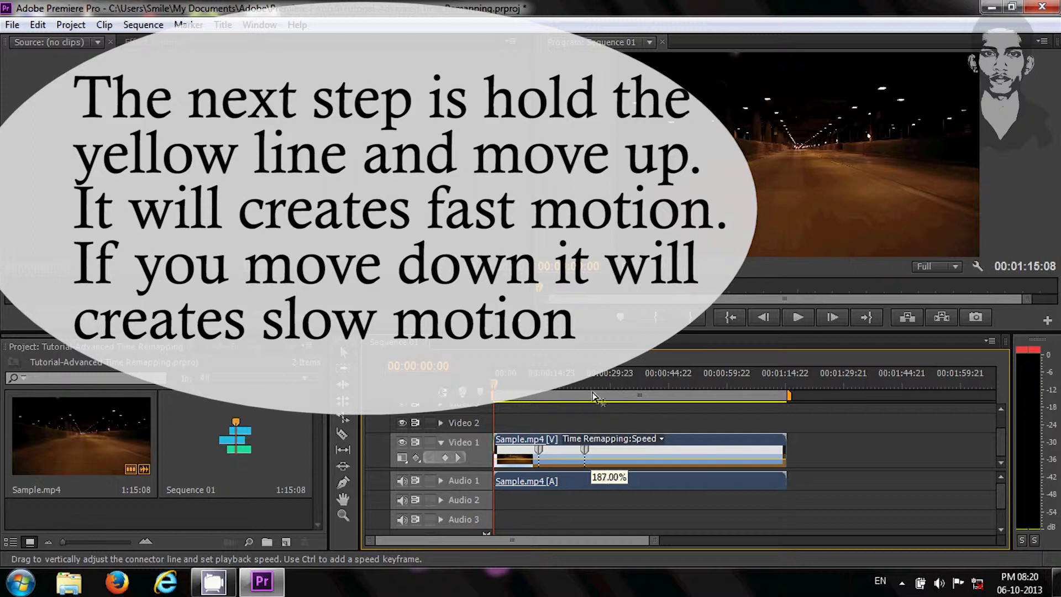
pyautogui.moveTo(595, 388); pyautogui.dragTo(594, 384)
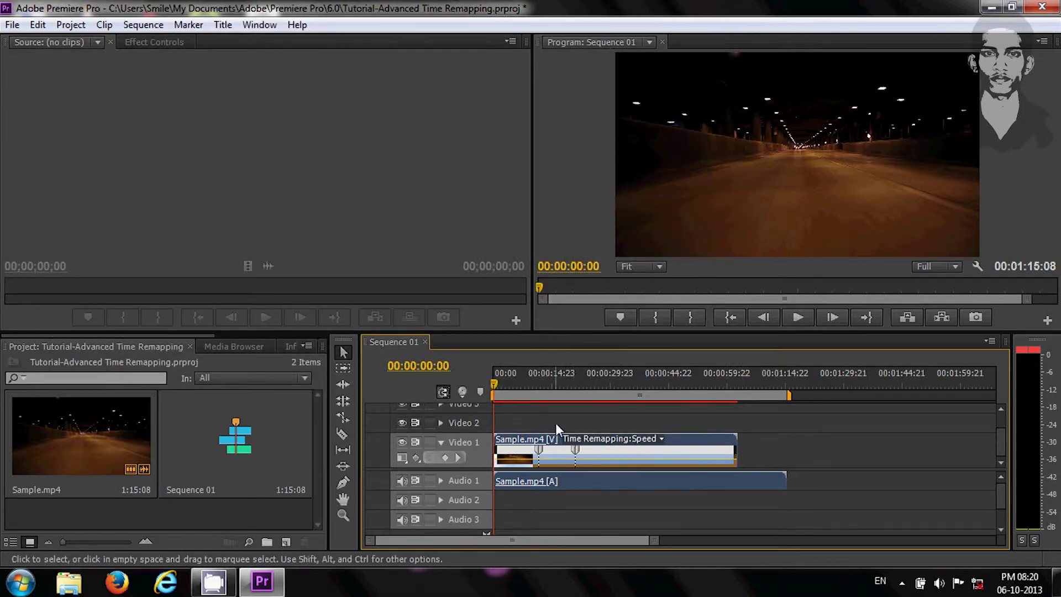
pyautogui.click(794, 314)
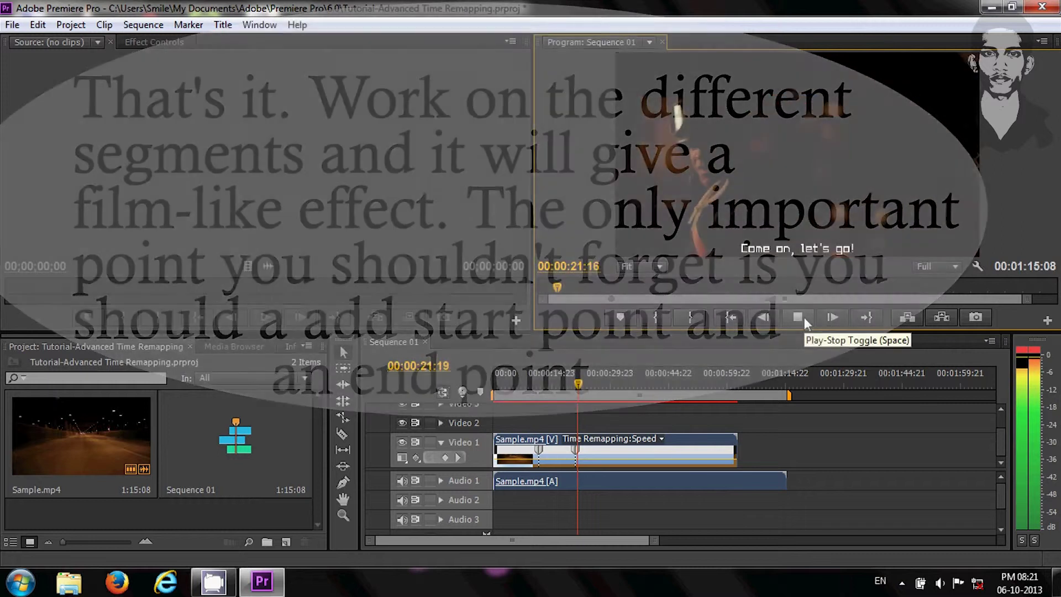
pyautogui.click(804, 317)
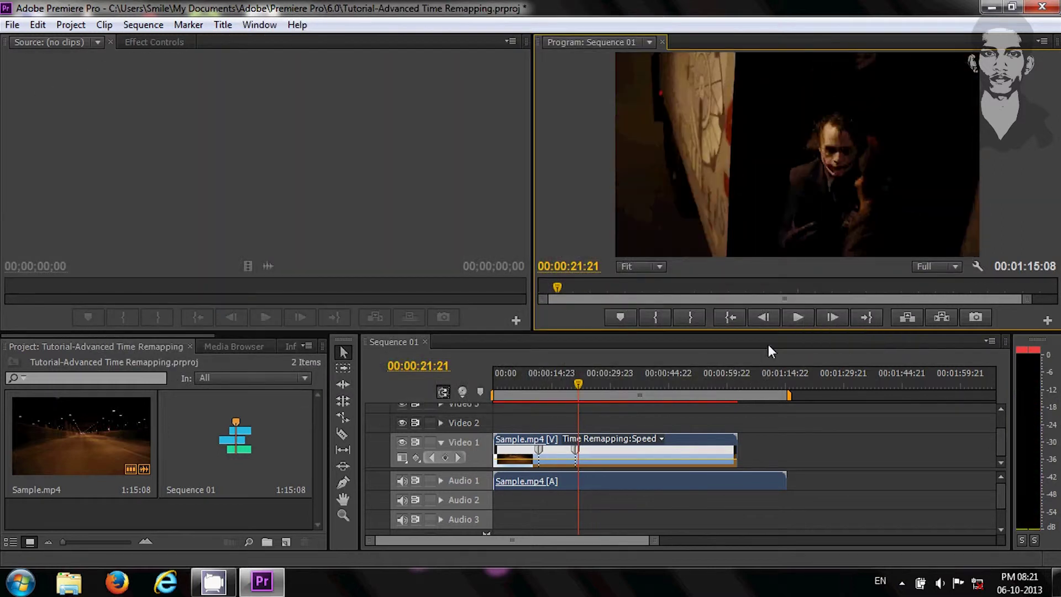
# - Slow the keyframed section to 56%, stretching the sequence to 1:32:11, and play it back
pyautogui.click(552, 464)
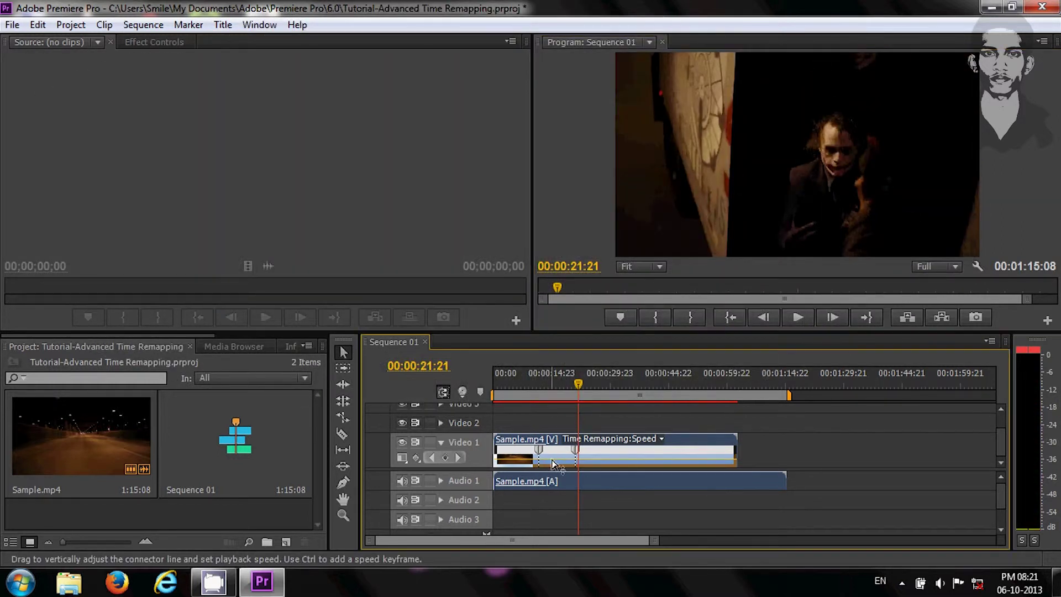
pyautogui.moveTo(552, 473); pyautogui.dragTo(554, 476)
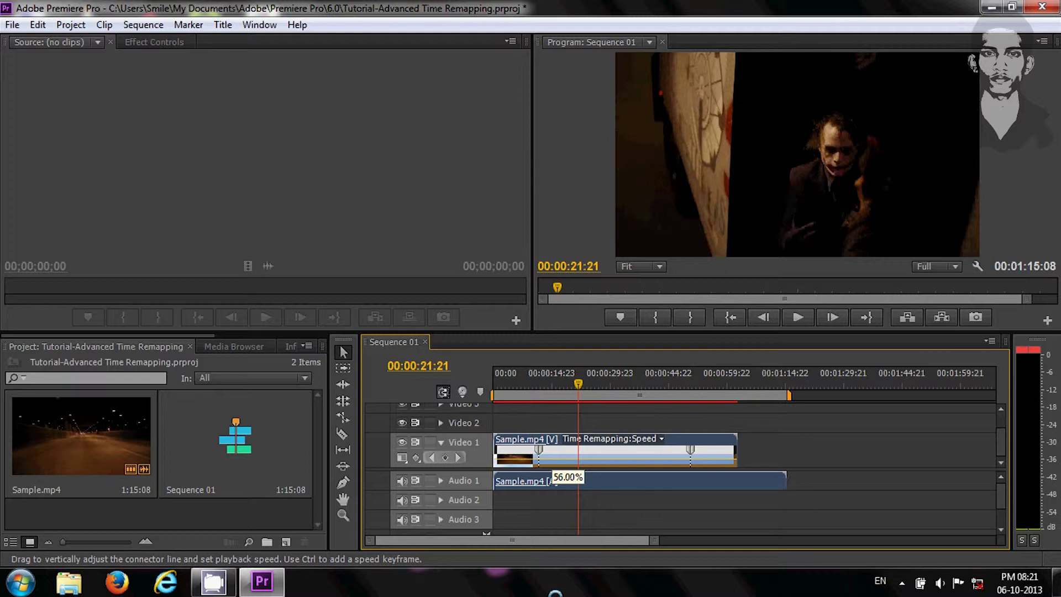
pyautogui.moveTo(552, 474); pyautogui.dragTo(552, 475)
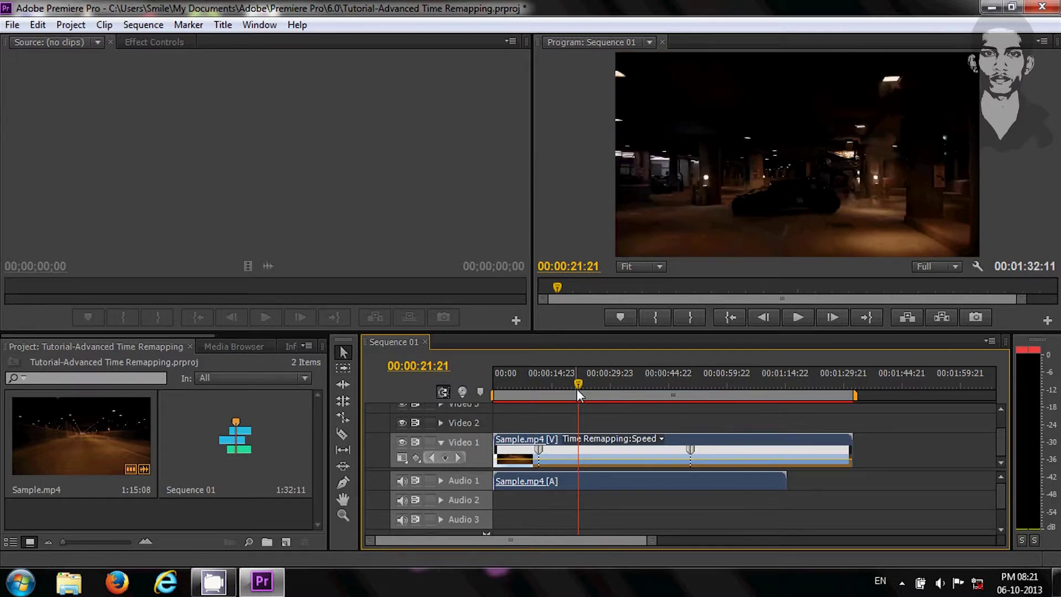
pyautogui.moveTo(578, 394); pyautogui.dragTo(536, 395)
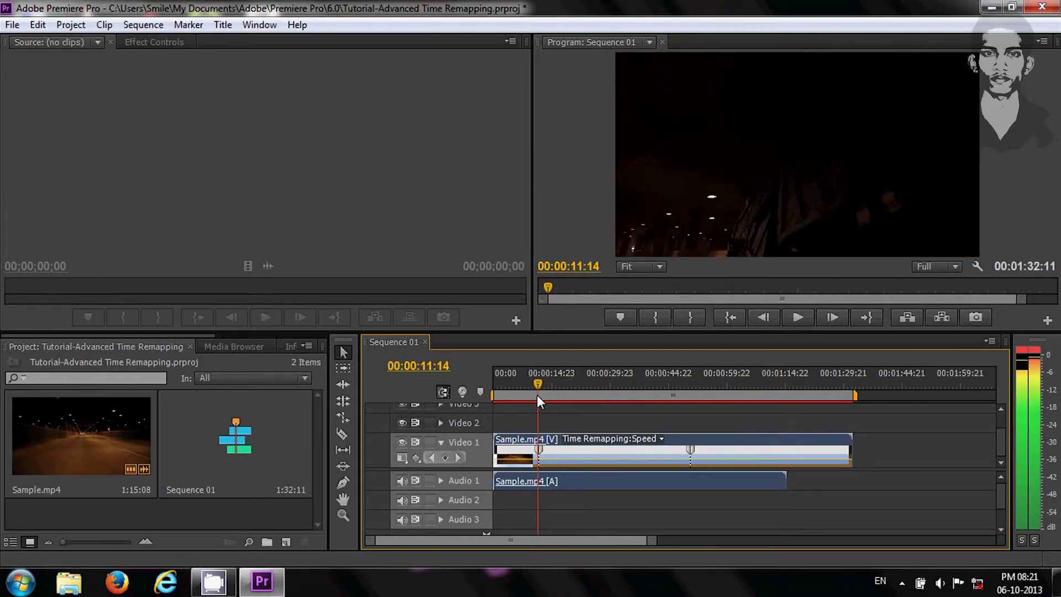
pyautogui.click(796, 323)
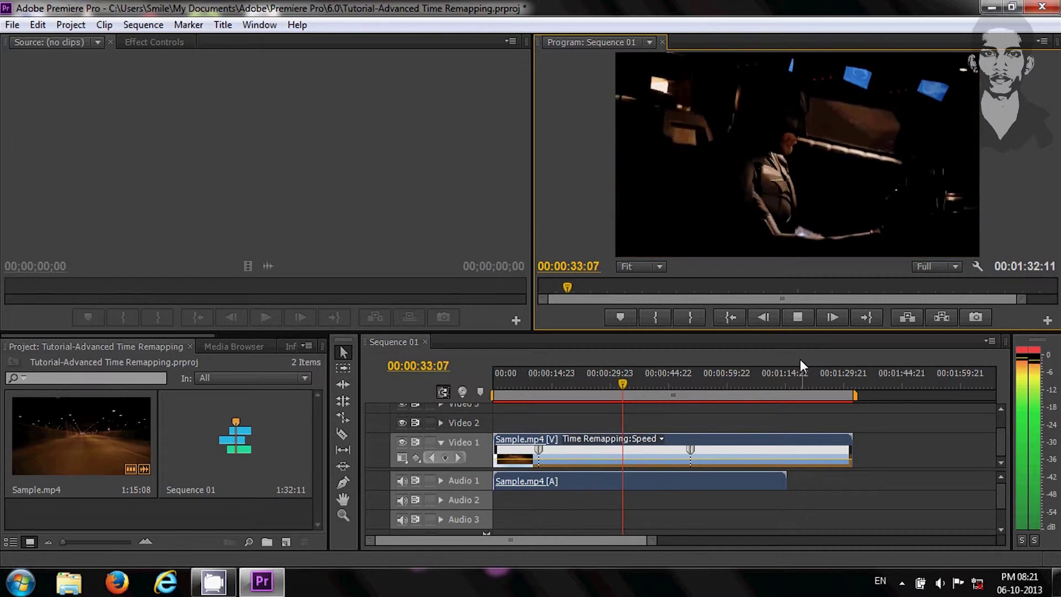
pyautogui.click(799, 319)
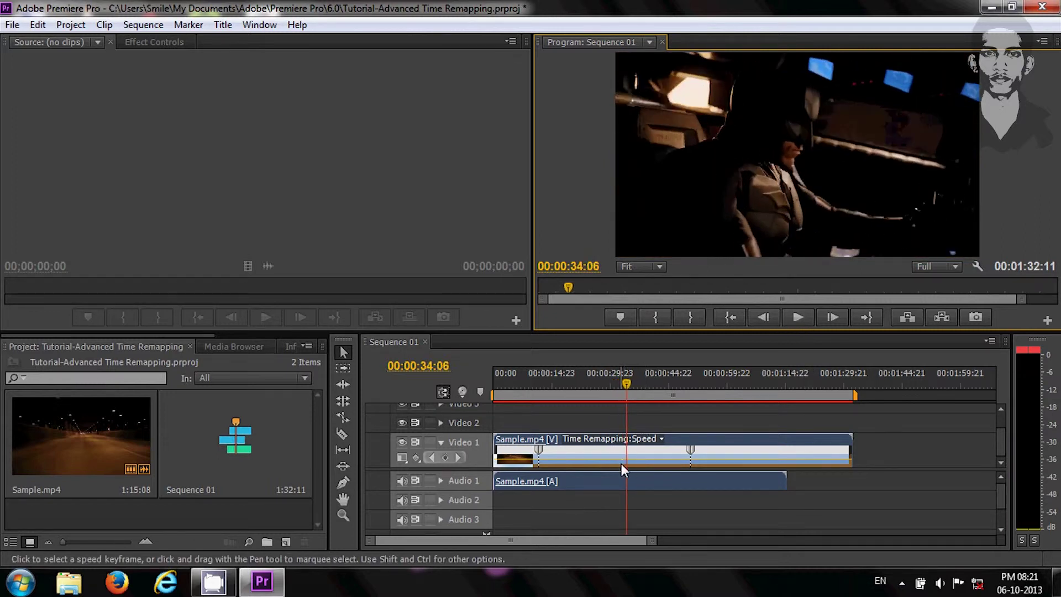
# - Slow the keyframed middle section down further and preview it from its start
pyautogui.moveTo(620, 463); pyautogui.dragTo(625, 492)
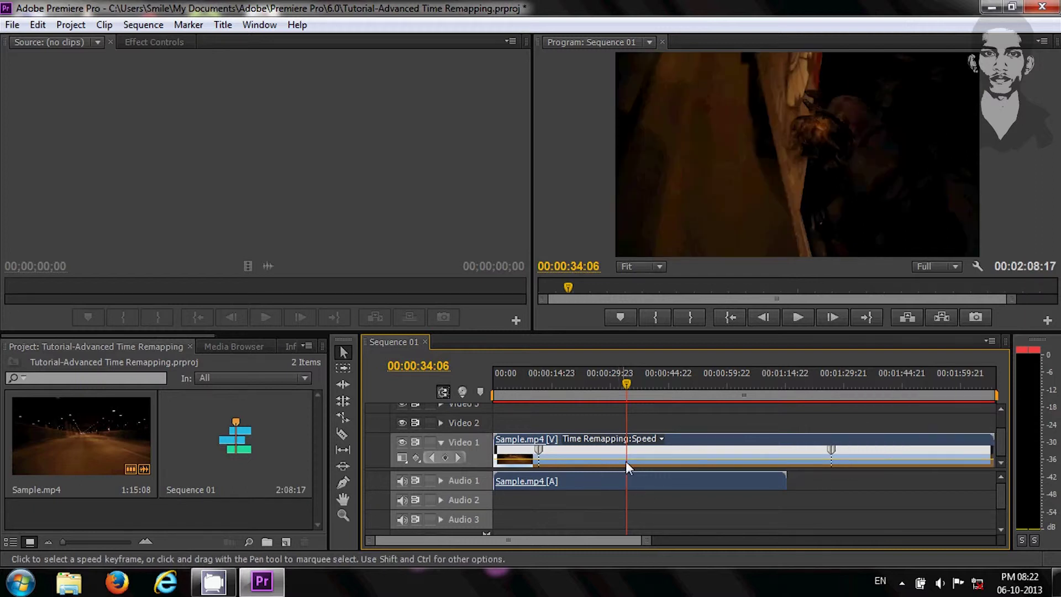
pyautogui.click(616, 386)
pyautogui.moveTo(602, 389); pyautogui.dragTo(535, 403)
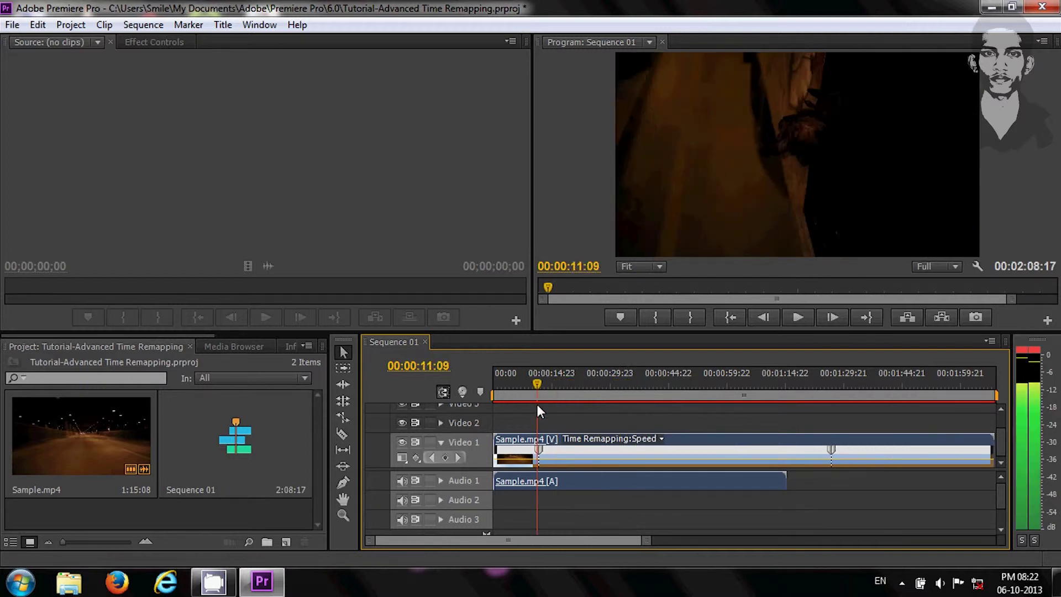
pyautogui.click(797, 319)
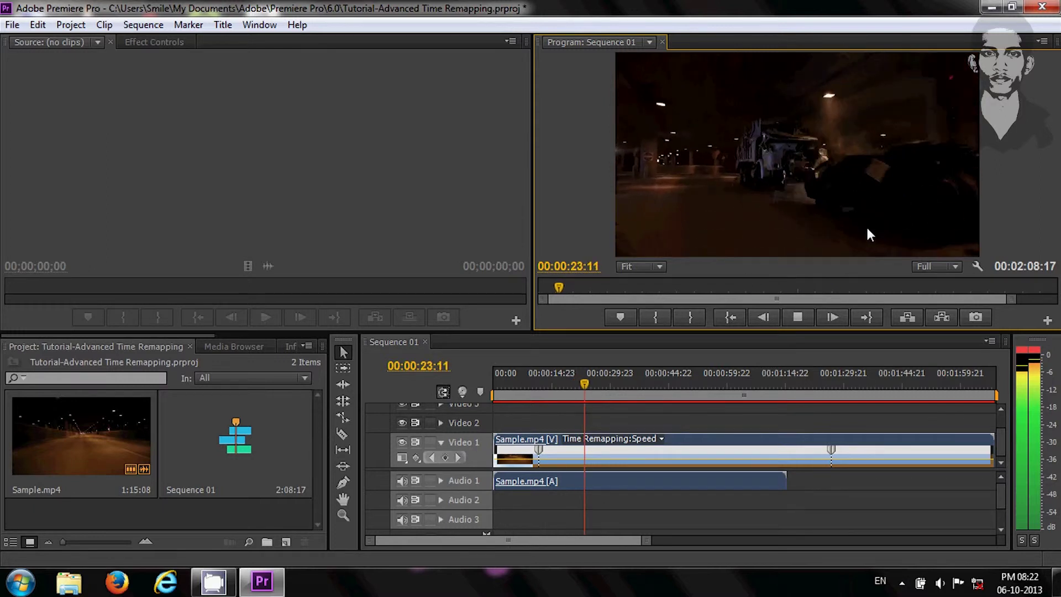
pyautogui.click(801, 317)
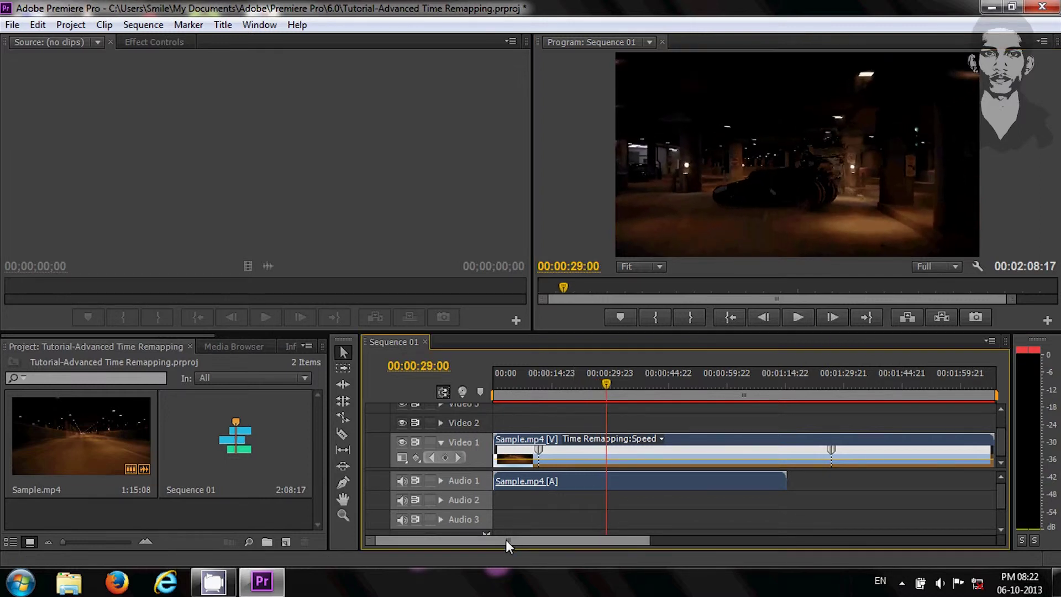
# - Add two speed keyframes near the clip's end and speed that part up to 132%
pyautogui.moveTo(506, 539); pyautogui.dragTo(520, 539)
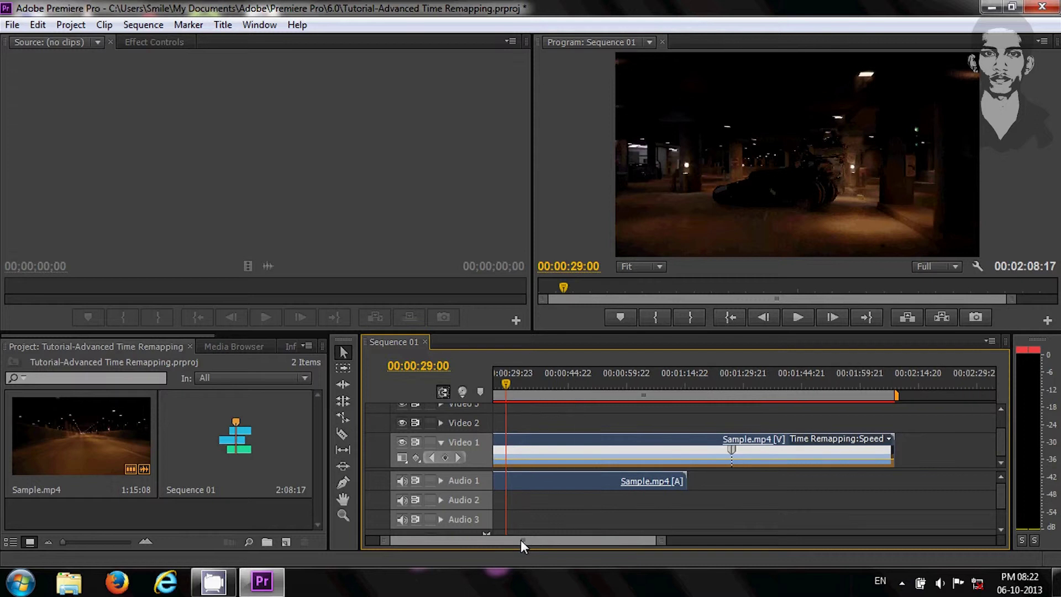
pyautogui.keyDown('ctrl'); pyautogui.click(773, 464); pyautogui.keyUp('ctrl')
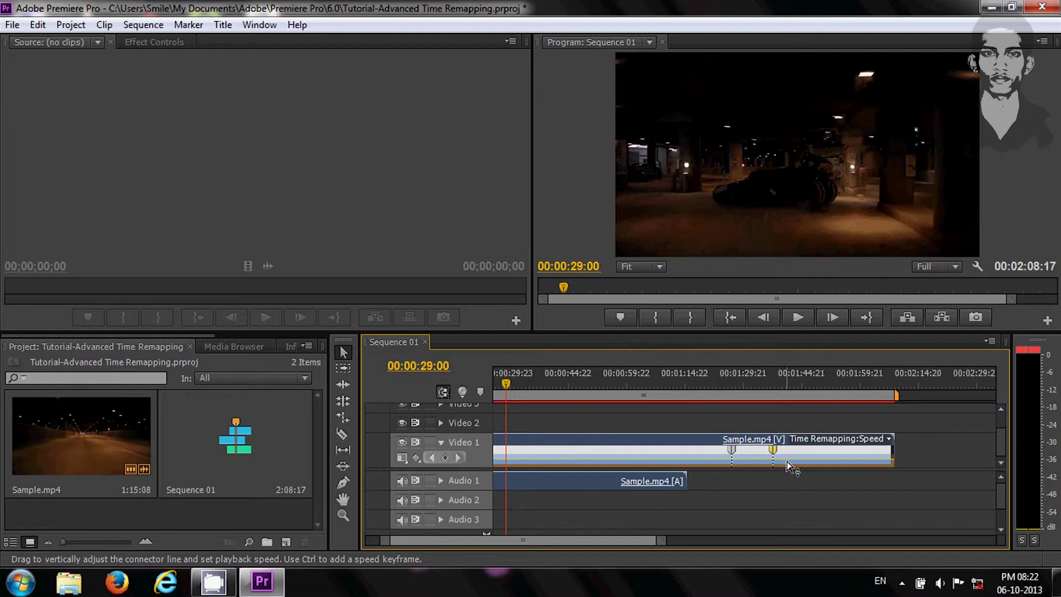
pyautogui.keyDown('ctrl'); pyautogui.click(796, 464); pyautogui.keyUp('ctrl')
pyautogui.moveTo(794, 442); pyautogui.dragTo(787, 408)
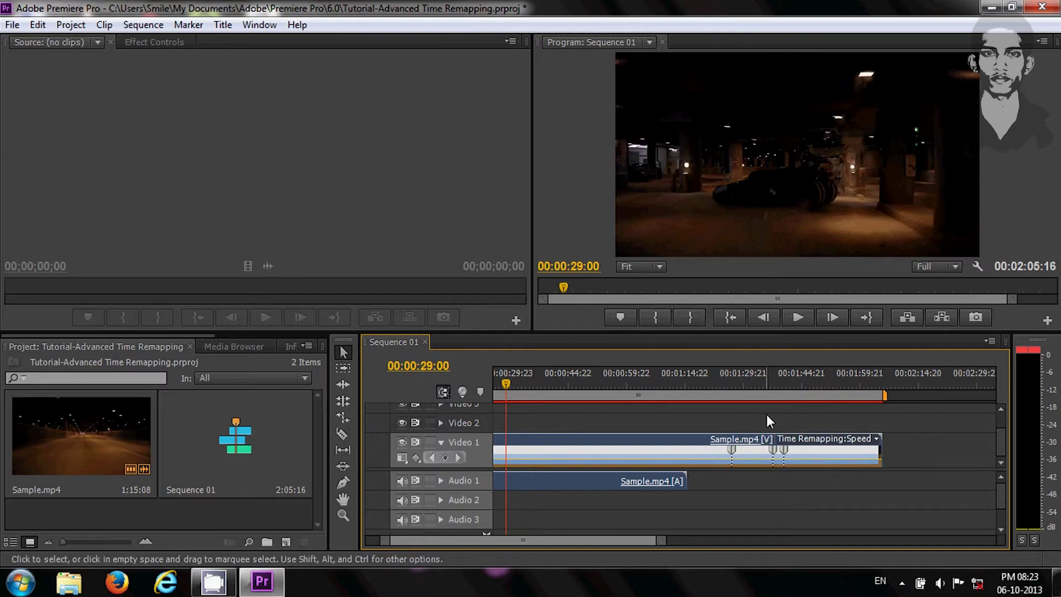
pyautogui.click(765, 379)
# - Play back the retimed end section, stopping at 00:01:53:00
pyautogui.click(798, 318)
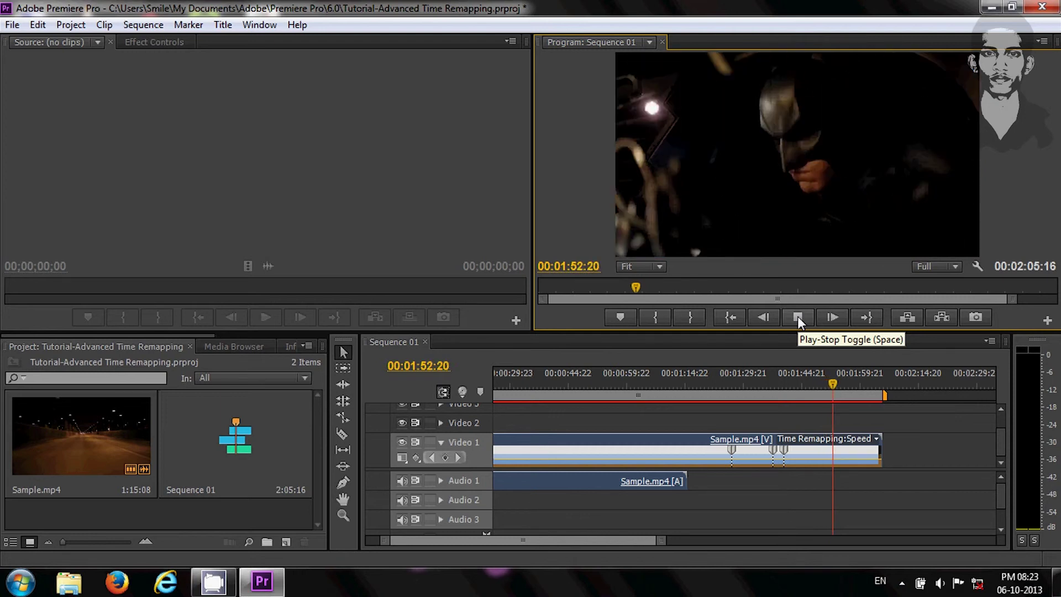
pyautogui.click(797, 317)
pyautogui.click(12, 25)
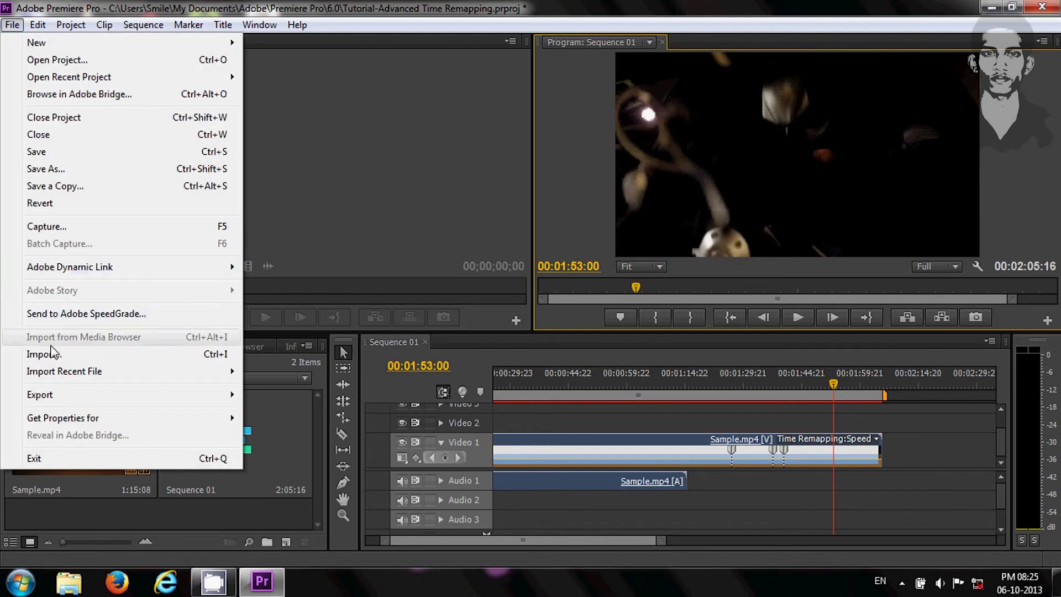
# - Export Sequence 01 as H.264 Sequence 01.mp4, then quit without saving the project
pyautogui.moveTo(54, 395)
pyautogui.click(286, 396)
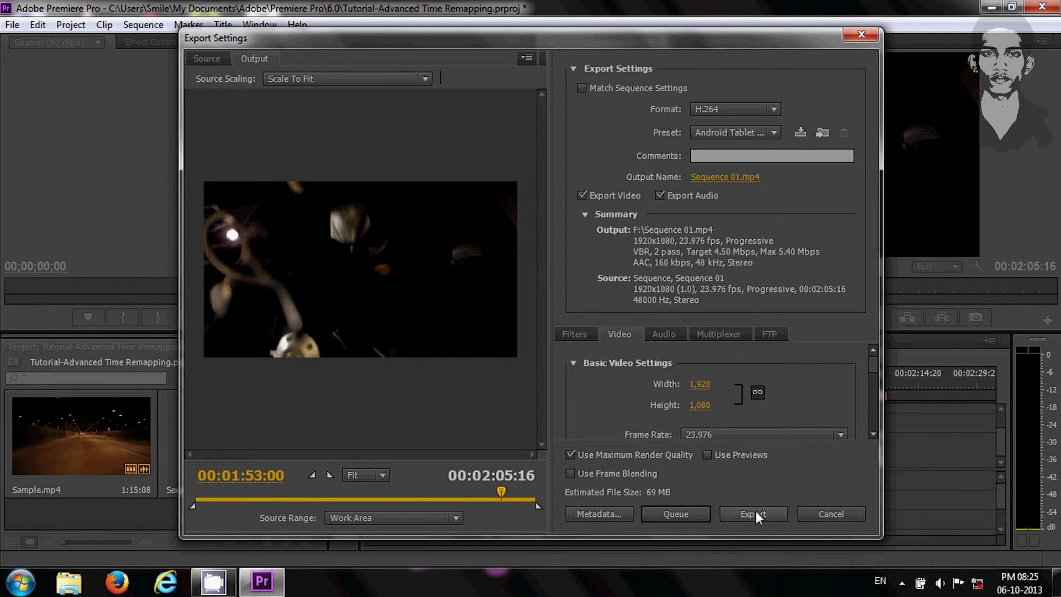
pyautogui.click(831, 514)
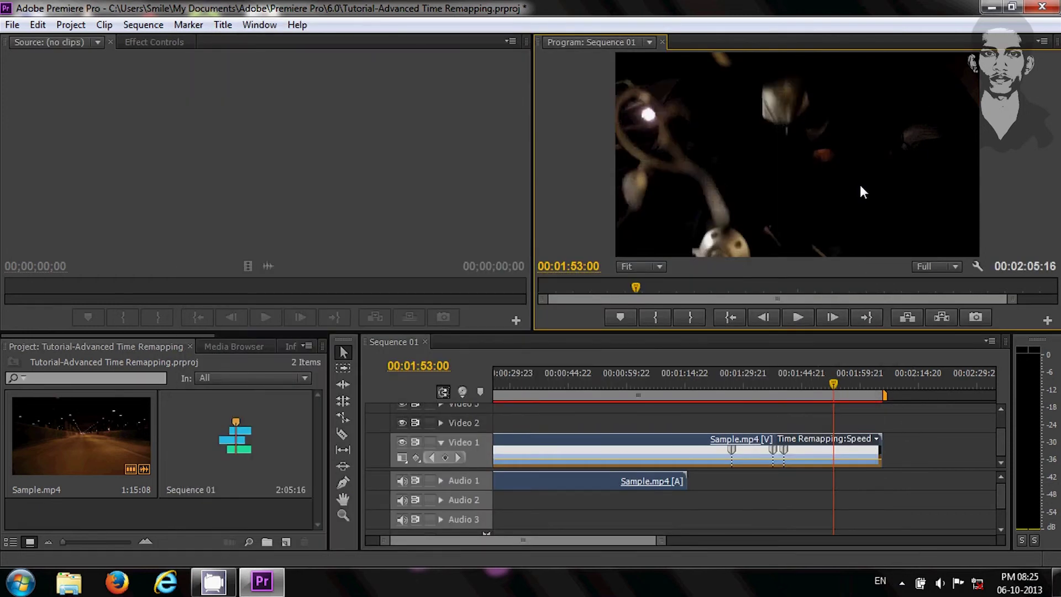
pyautogui.click(1033, 8)
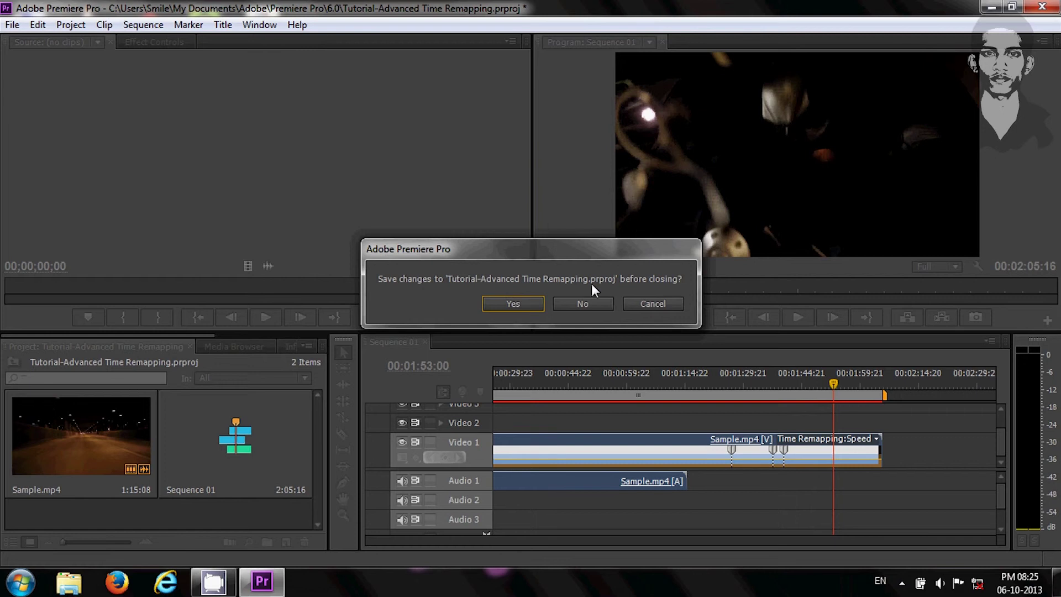
pyautogui.click(565, 303)
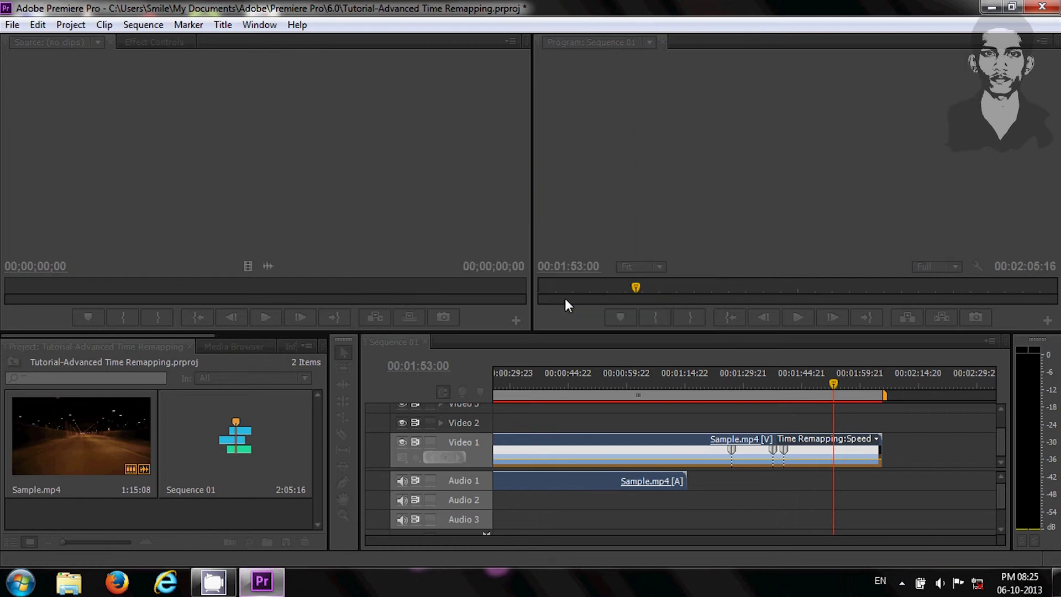